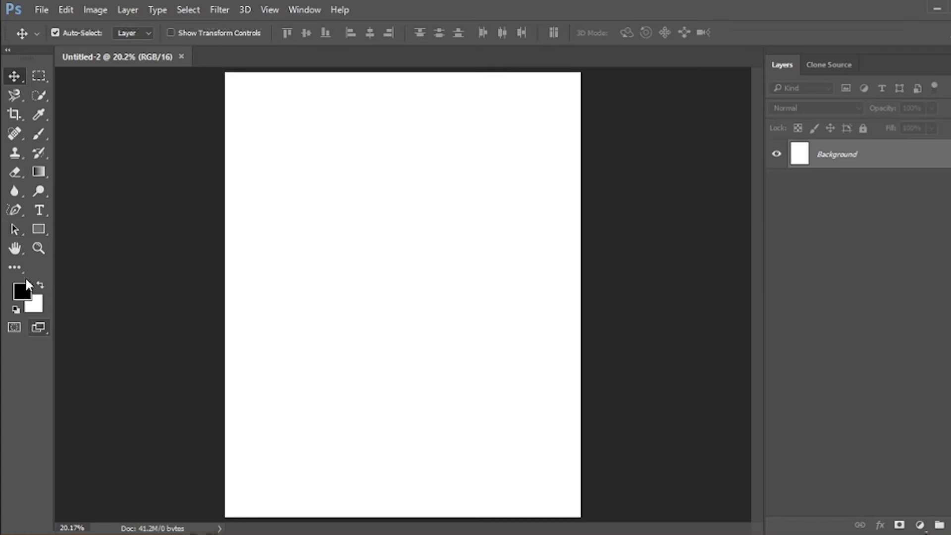
Show the tool variants in the Pen, Path Selection and Rectangle tool groups.
{"action": "right_click", "coordinate": [16, 210]}
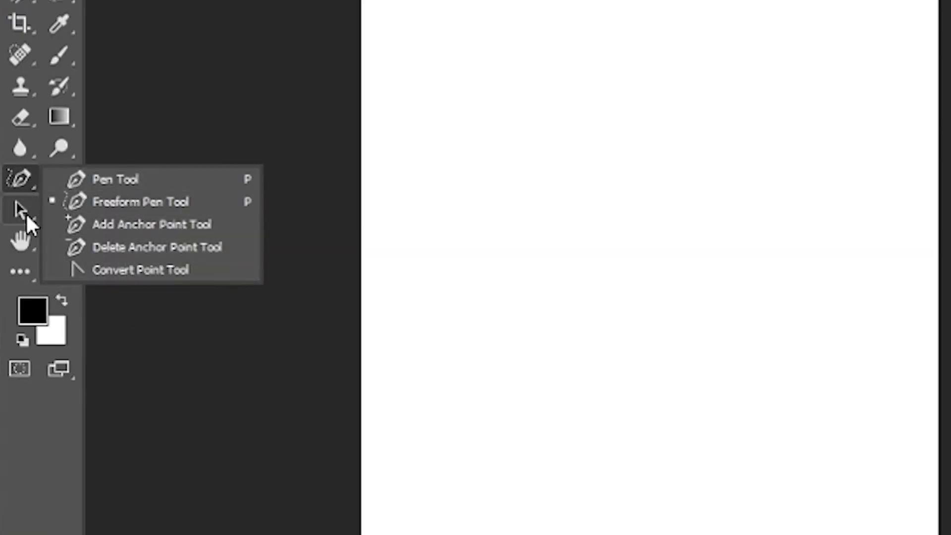
{"action": "right_click", "coordinate": [26, 217]}
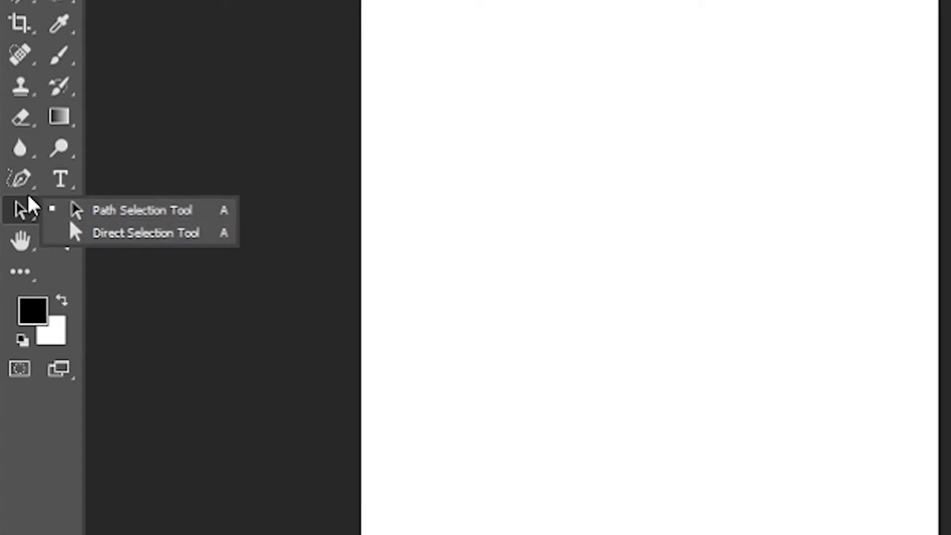
{"action": "right_click", "coordinate": [59, 209]}
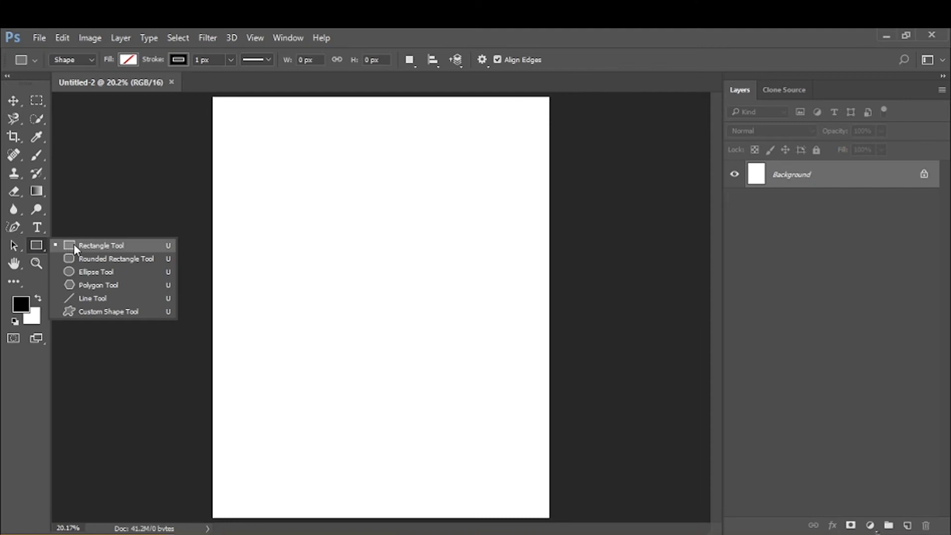
Draw a square with no fill and a 29.24 px black stroke.
{"action": "left_click", "coordinate": [76, 243]}
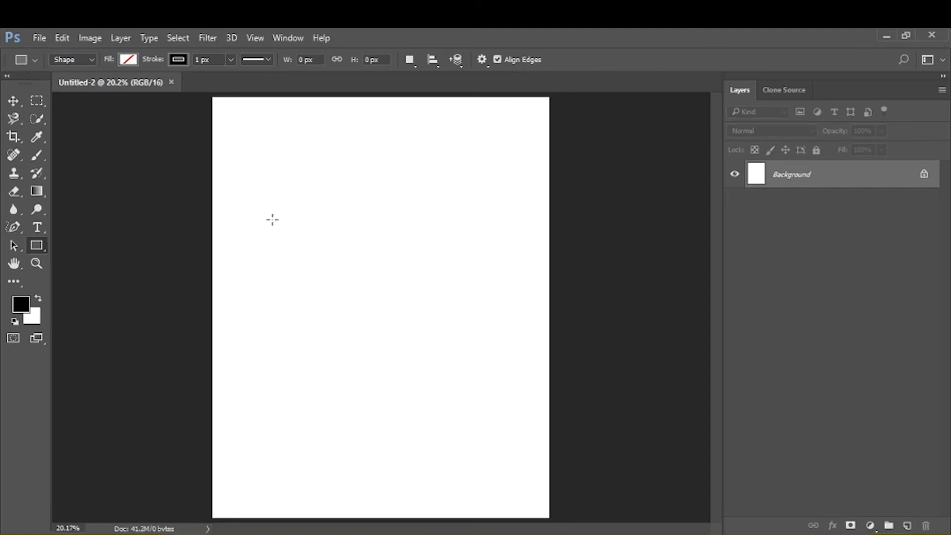
{"action": "left_click_drag", "start_coordinate": [273, 220], "coordinate": [472, 339]}
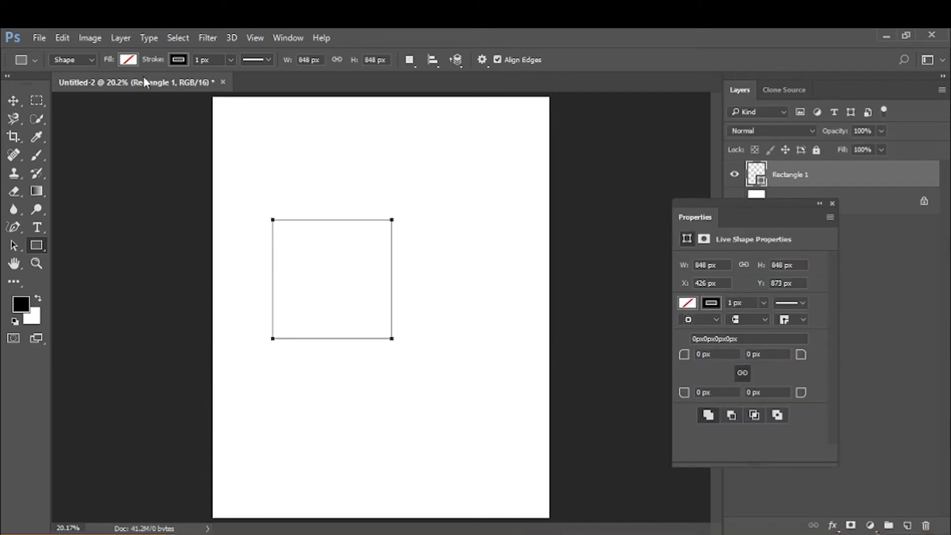
{"action": "left_click", "coordinate": [129, 60]}
{"action": "left_click", "coordinate": [89, 149]}
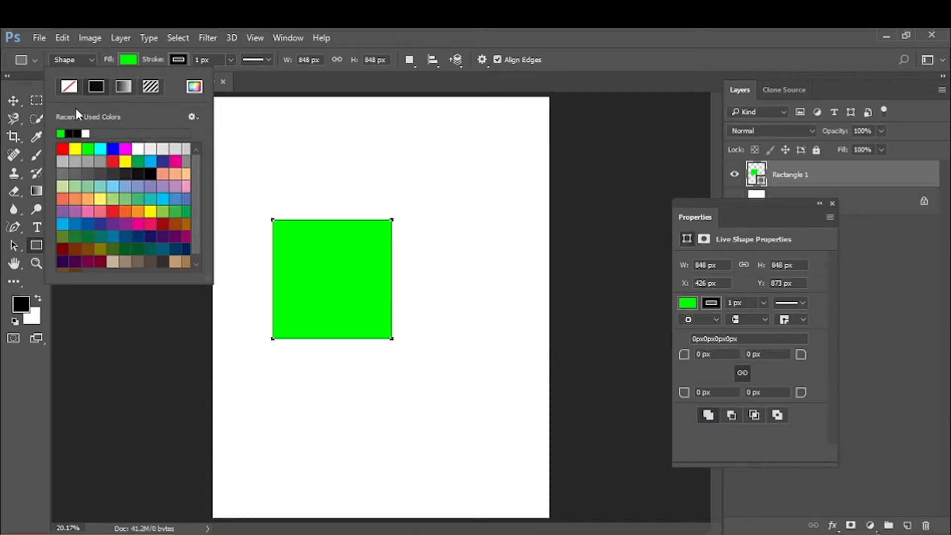
{"action": "left_click", "coordinate": [70, 89]}
{"action": "left_click", "coordinate": [179, 60]}
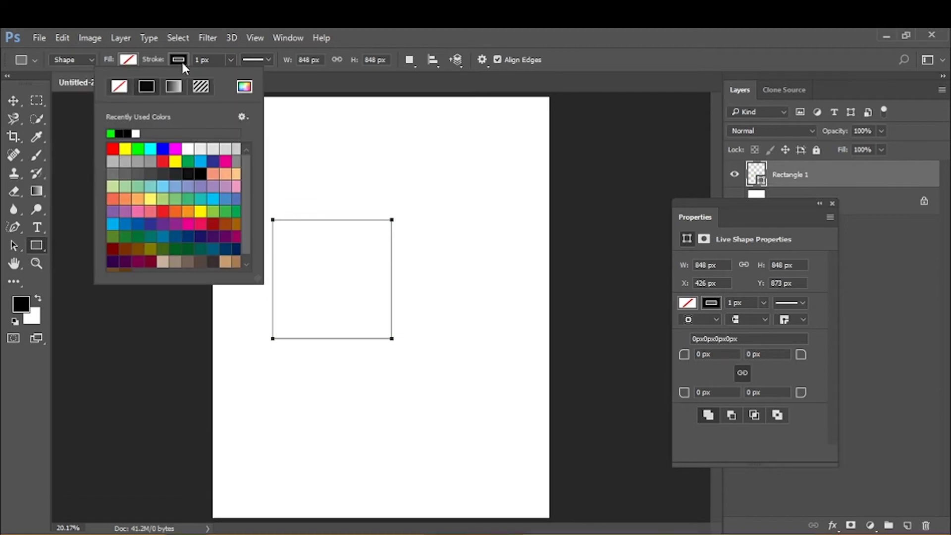
{"action": "left_click", "coordinate": [120, 134]}
{"action": "left_click", "coordinate": [231, 60]}
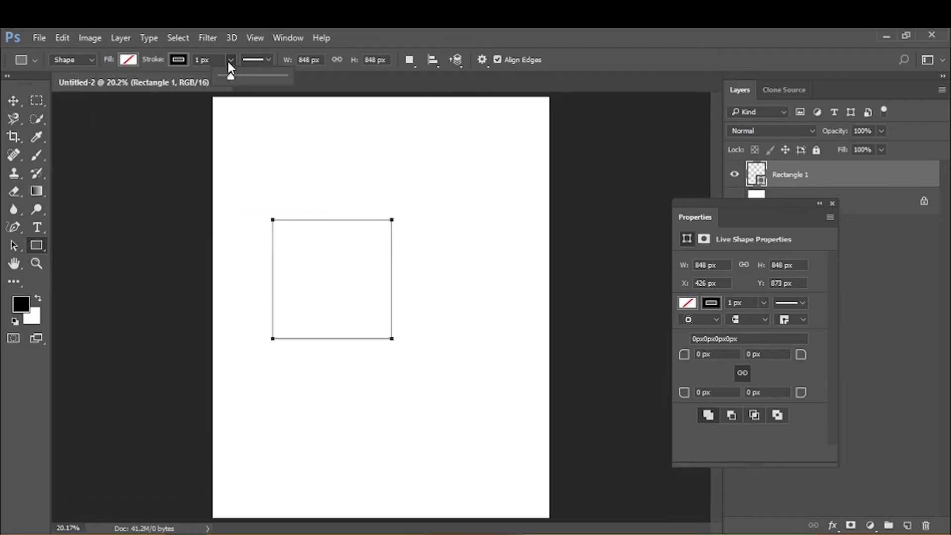
{"action": "left_click_drag", "start_coordinate": [230, 76], "coordinate": [238, 78]}
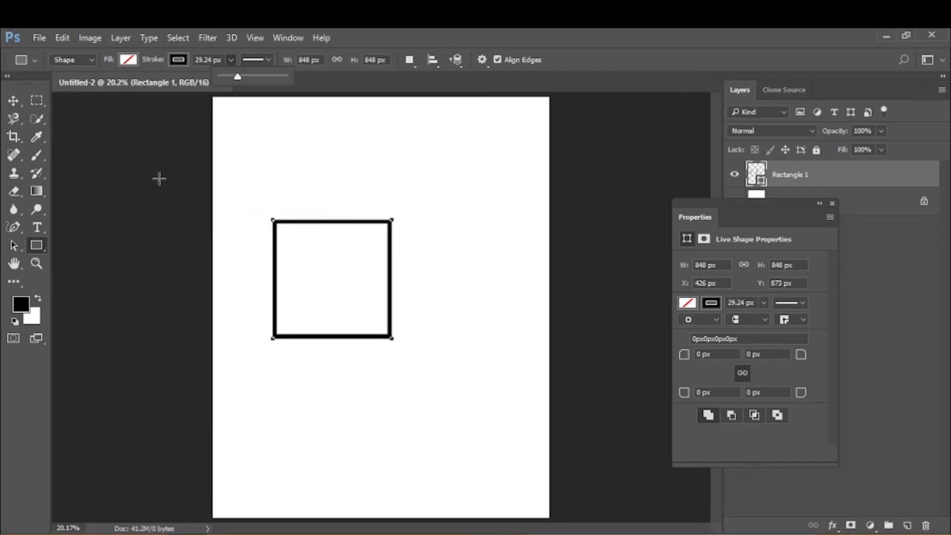
Move the square down and right toward the page centre and close Properties.
{"action": "left_click", "coordinate": [14, 99]}
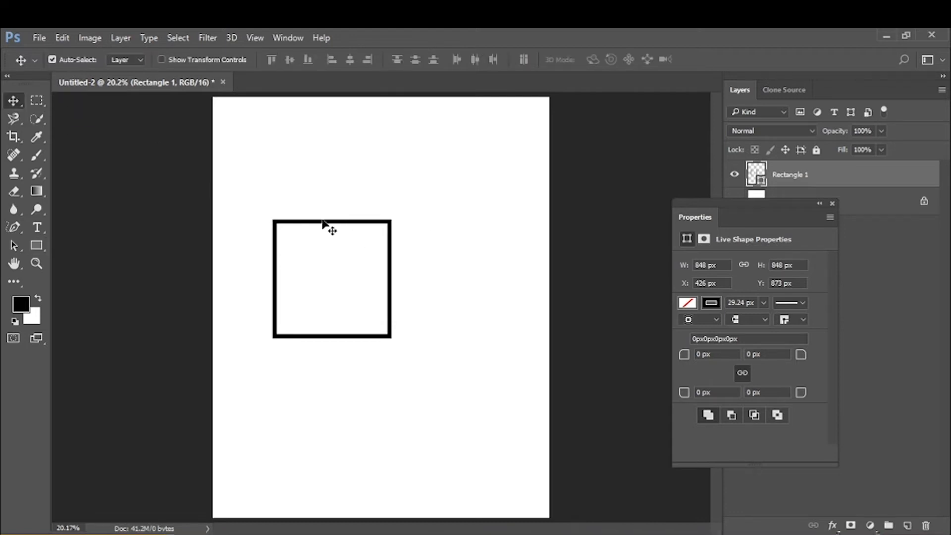
{"action": "left_click_drag", "start_coordinate": [324, 221], "coordinate": [374, 235]}
{"action": "left_click", "coordinate": [833, 204]}
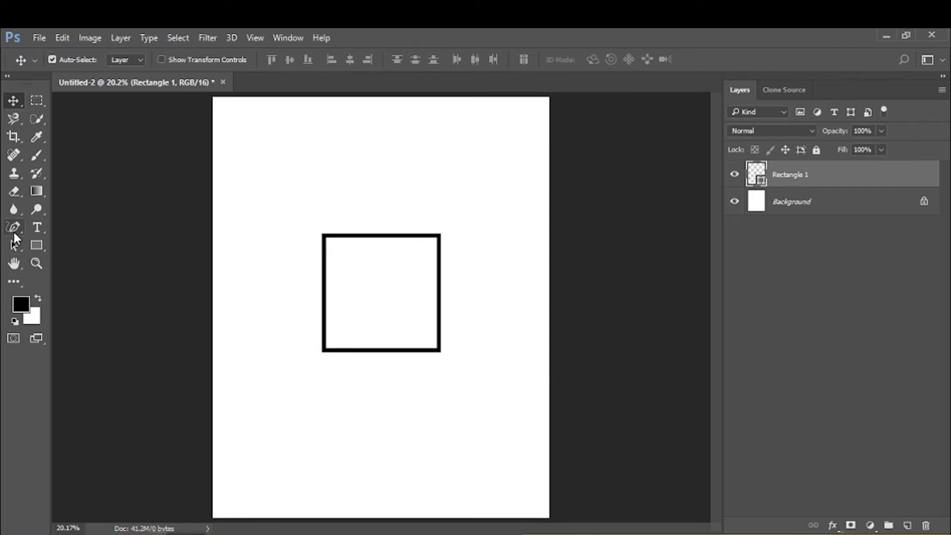
Add extra anchor points on the square's top edge with the Add Anchor Point Tool.
{"action": "left_click_drag", "start_coordinate": [14, 227], "coordinate": [77, 267]}
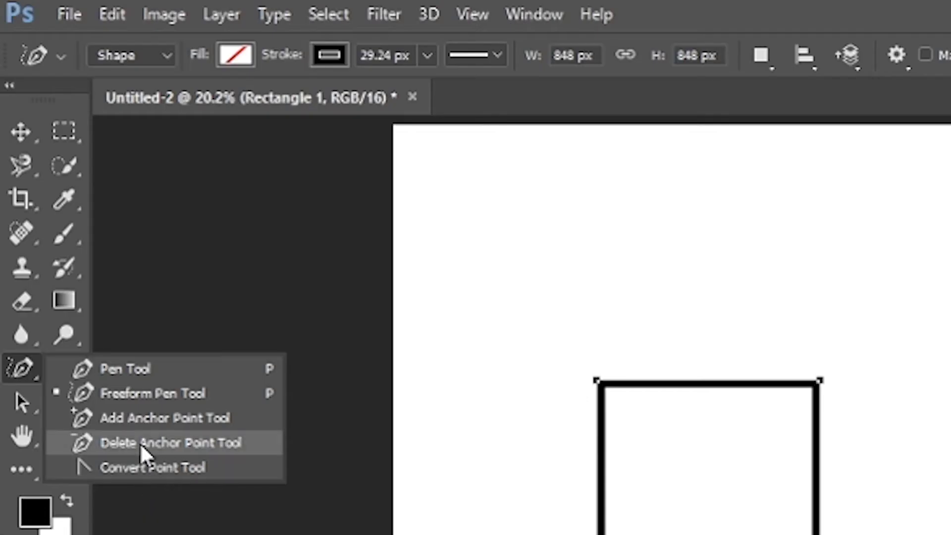
{"action": "left_click_drag", "start_coordinate": [140, 443], "coordinate": [133, 414]}
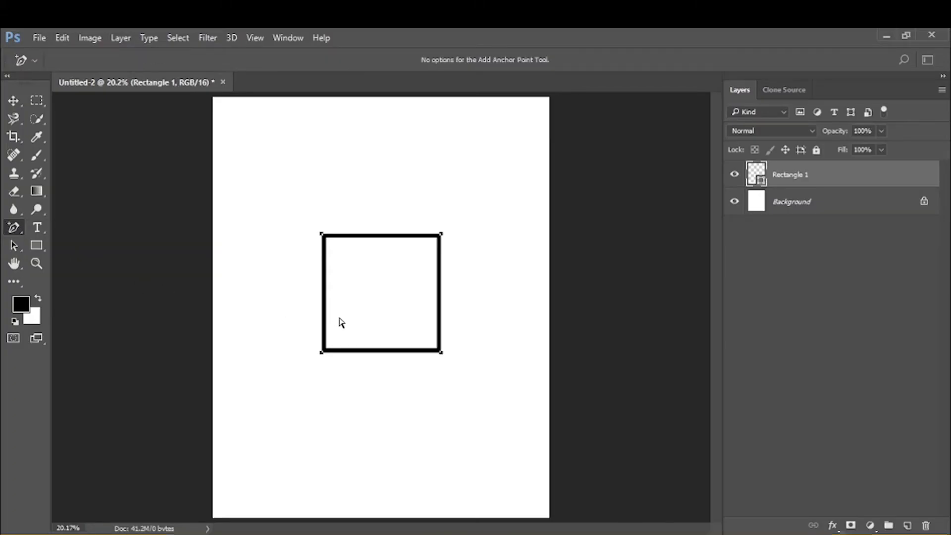
{"action": "left_click", "coordinate": [375, 235]}
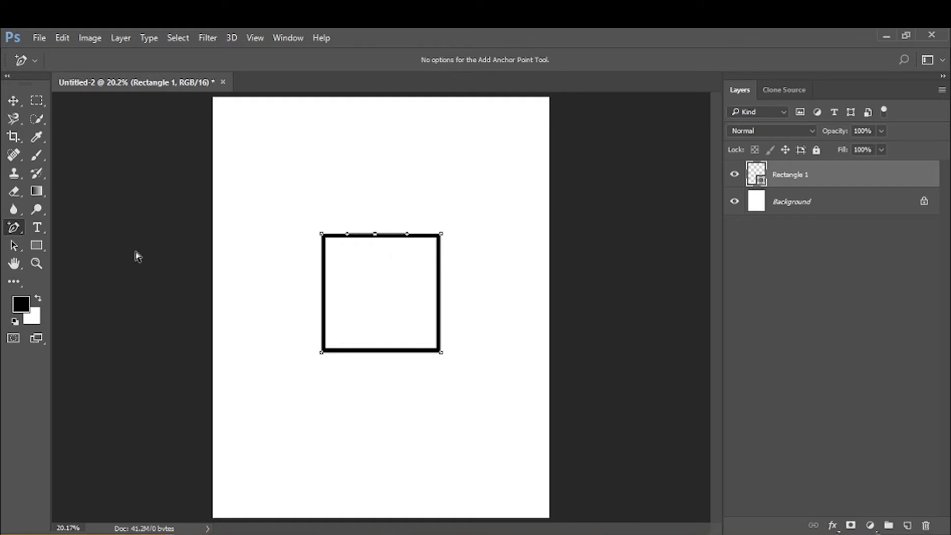
With Direct Selection, raise the top-edge anchor into a curve, dip its left side, then undo the last tweak.
{"action": "left_click", "coordinate": [13, 245]}
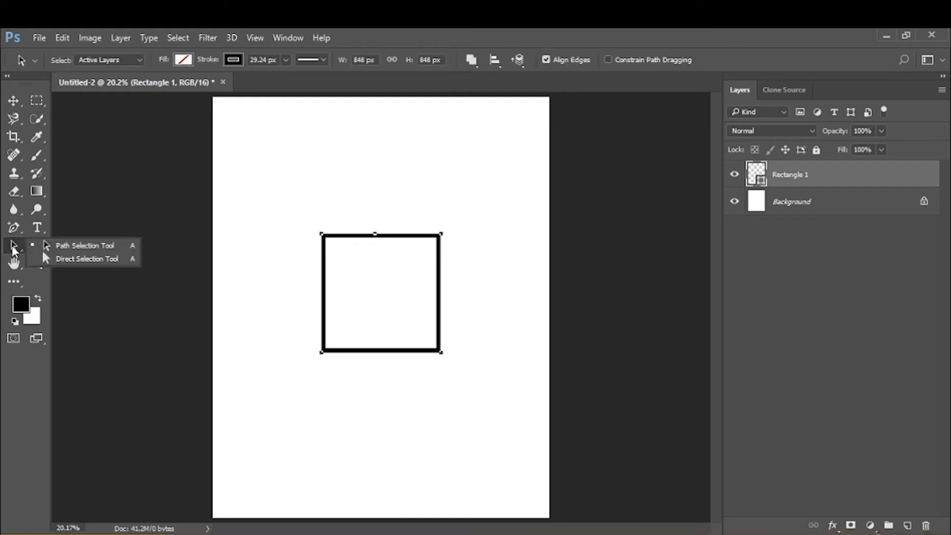
{"action": "left_click", "coordinate": [71, 260]}
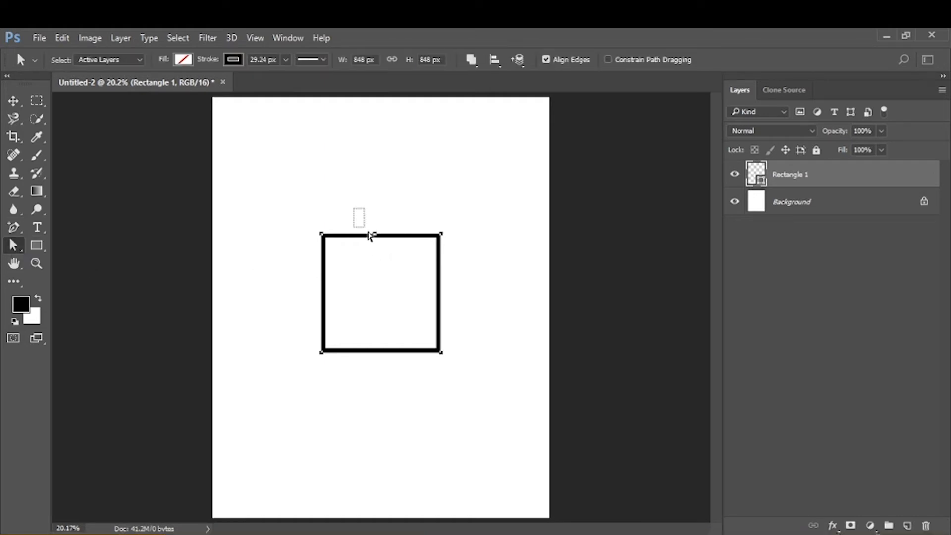
{"action": "left_click_drag", "start_coordinate": [370, 235], "coordinate": [375, 199]}
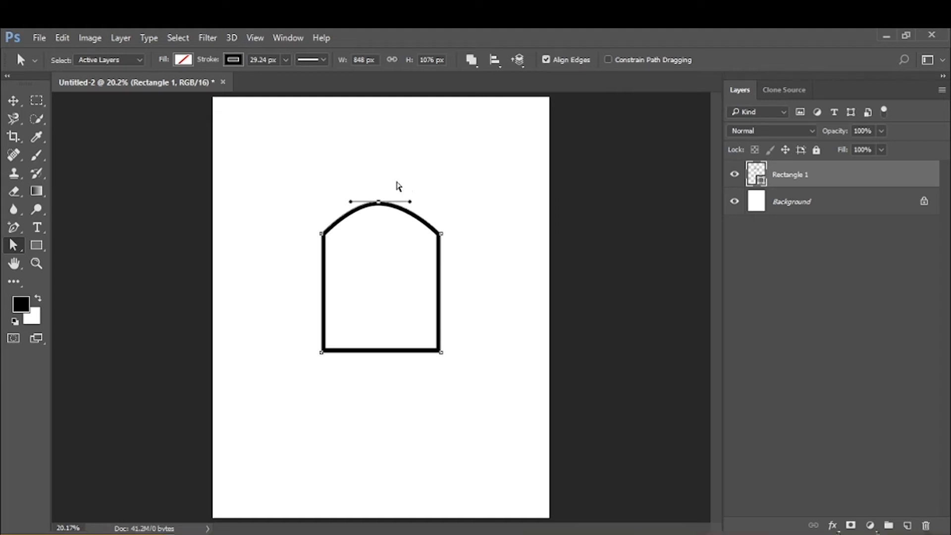
{"action": "left_click_drag", "start_coordinate": [410, 211], "coordinate": [407, 140]}
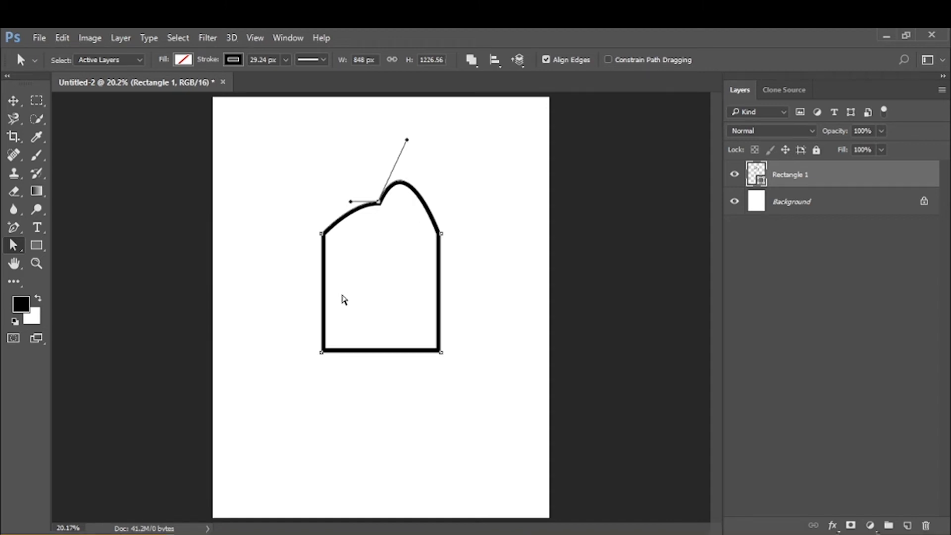
{"action": "left_click_drag", "start_coordinate": [352, 204], "coordinate": [377, 285]}
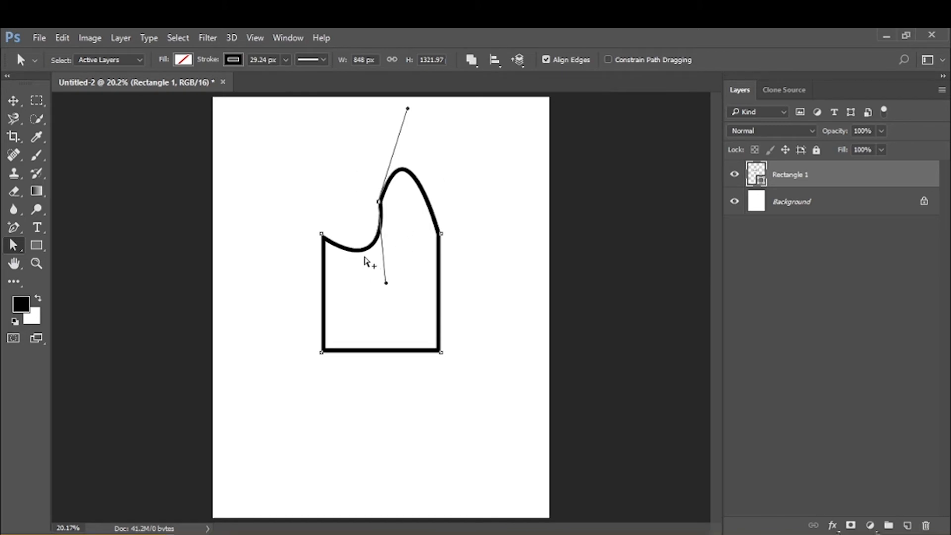
{"action": "key", "text": "ctrl+z"}
{"action": "key", "text": "ctrl+alt+z"}
{"action": "key", "text": "ctrl+alt+z"}
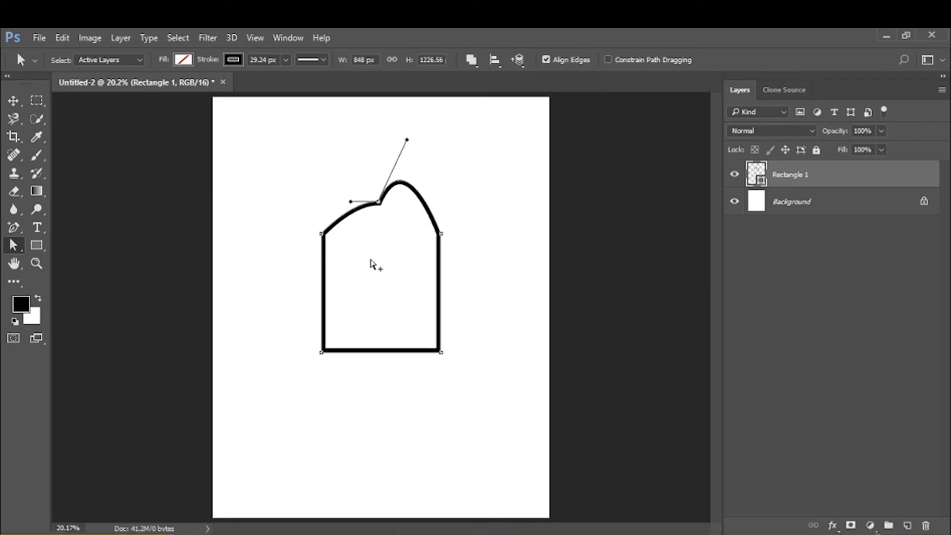
{"action": "key", "text": "ctrl+alt+z"}
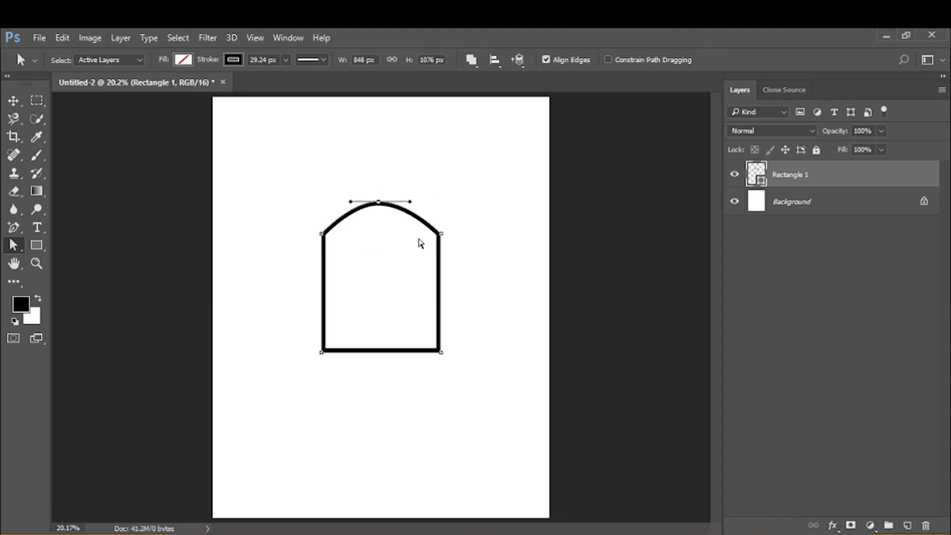
{"action": "key", "text": "ctrl+shift+z"}
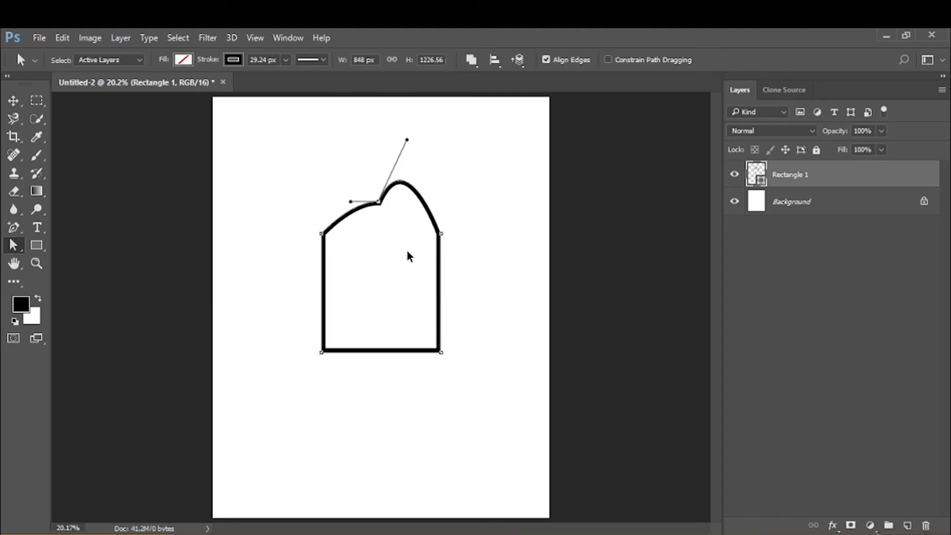
{"action": "key", "text": "ctrl+shift+z"}
{"action": "key", "text": "ctrl+shift+z"}
{"action": "key", "text": "ctrl+shift+z"}
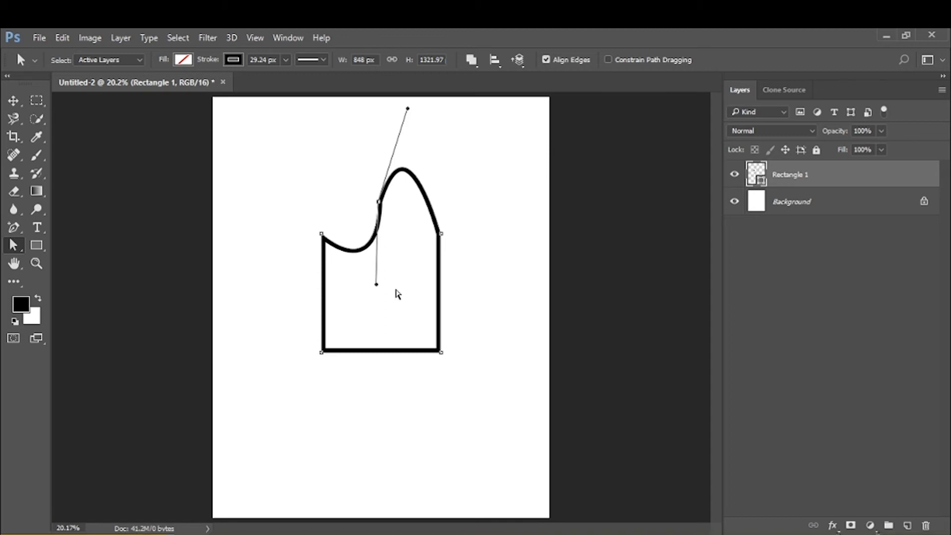
Delete the extra top-edge anchor with the Delete Anchor Point Tool.
{"action": "left_click", "coordinate": [14, 229]}
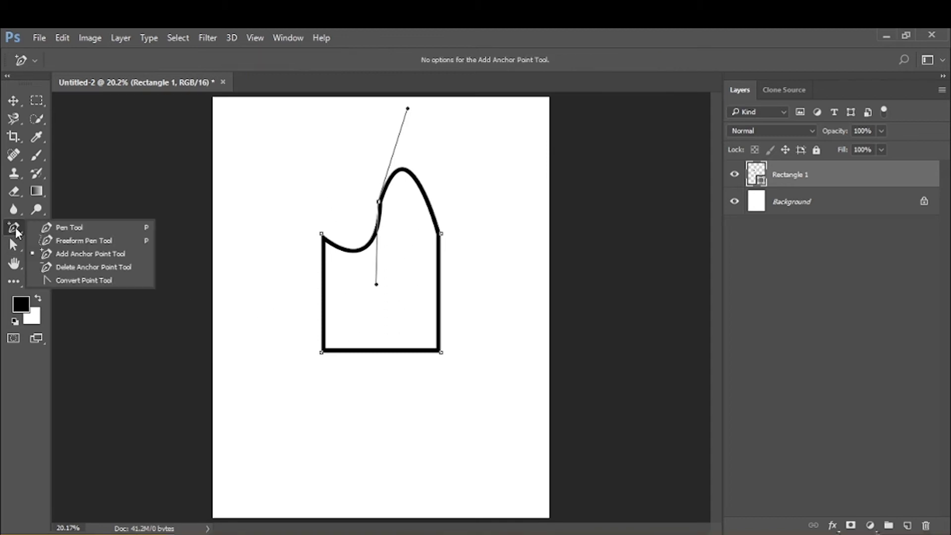
{"action": "left_click", "coordinate": [68, 268]}
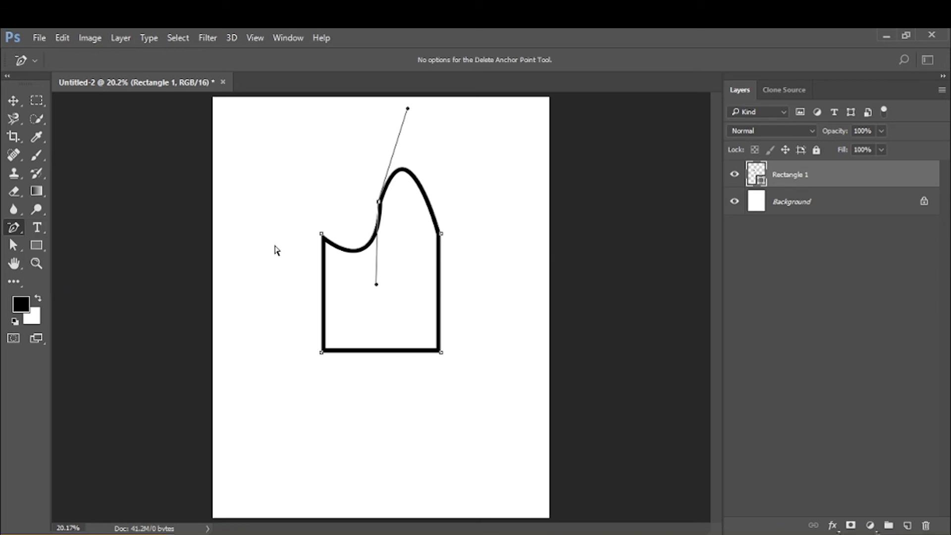
{"action": "left_click", "coordinate": [379, 203]}
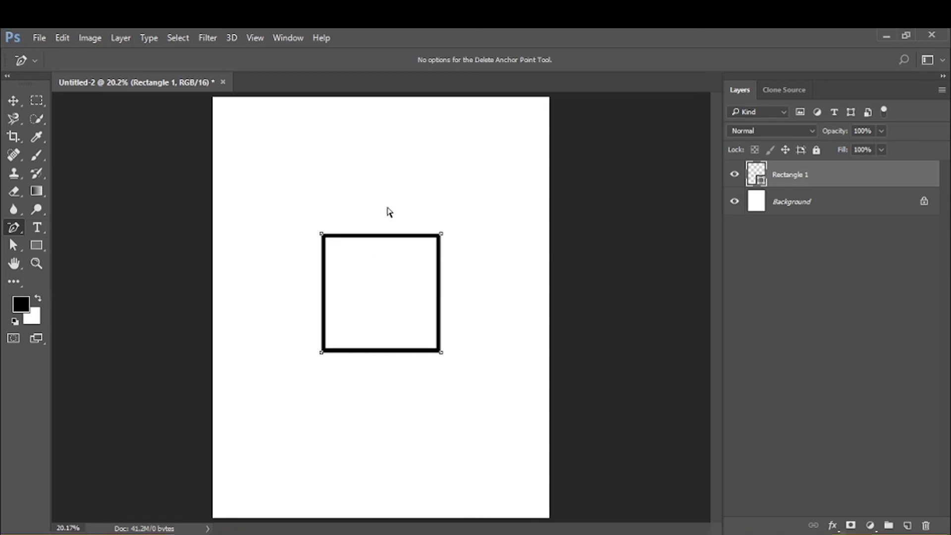
{"action": "right_click", "coordinate": [19, 230]}
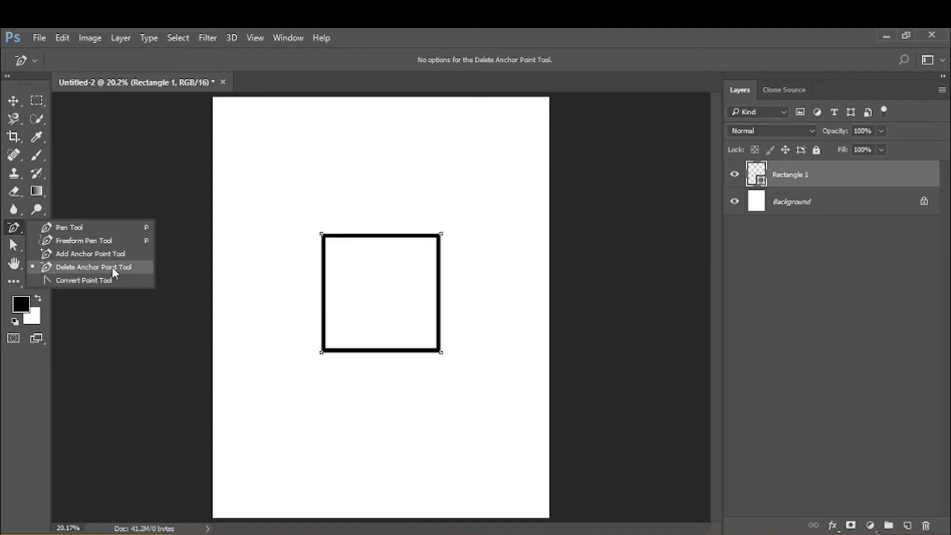
{"action": "left_click", "coordinate": [78, 280]}
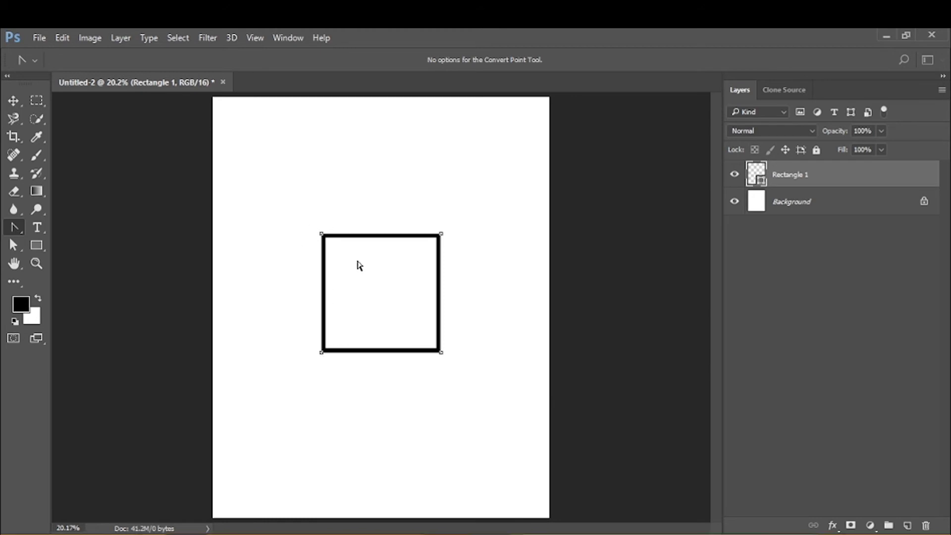
Round the top-left corner, restore it to sharp, then move the square lower down the page.
{"action": "left_click_drag", "start_coordinate": [322, 235], "coordinate": [350, 195]}
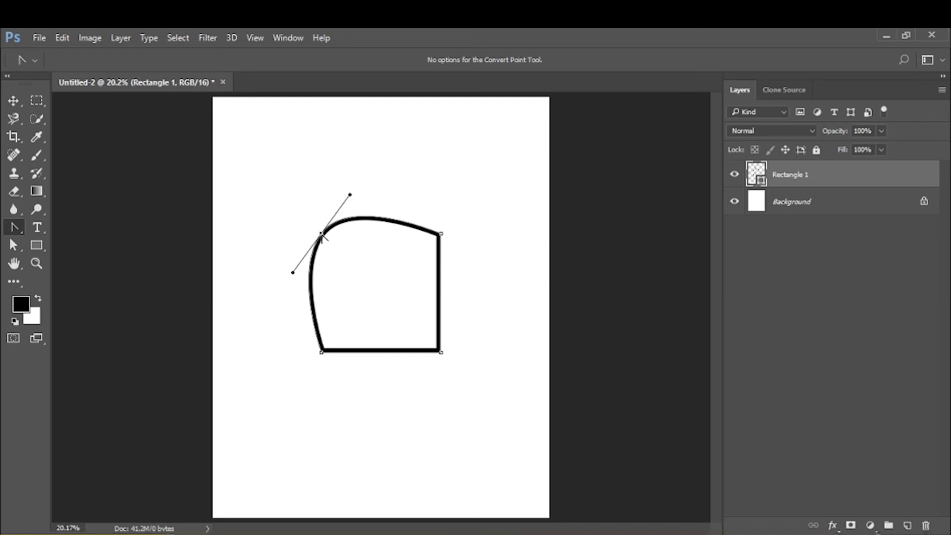
{"action": "left_click", "coordinate": [321, 234]}
{"action": "key", "text": "a"}
{"action": "left_click_drag", "start_coordinate": [353, 239], "coordinate": [348, 326]}
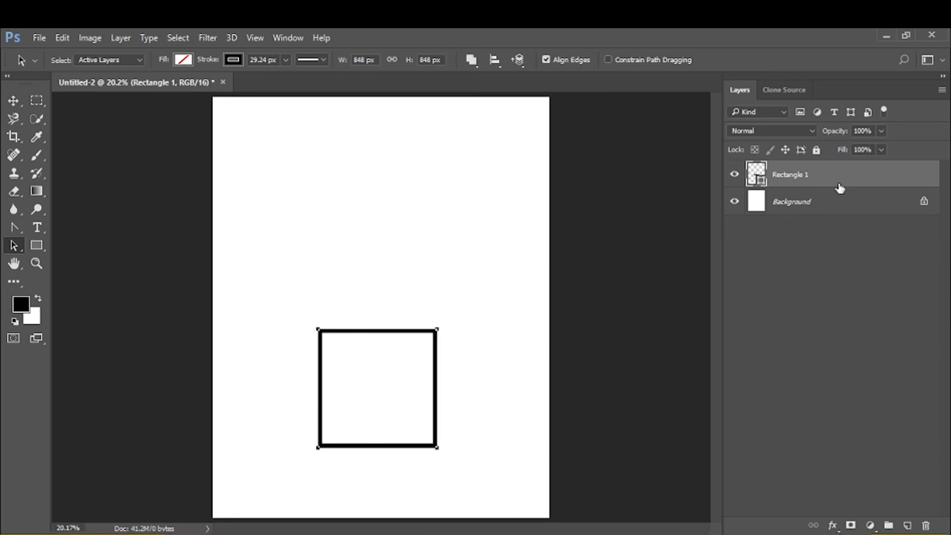
Choose the Freeform Pen Tool, checking the Lasso tool options along the way.
{"action": "left_click", "coordinate": [14, 228]}
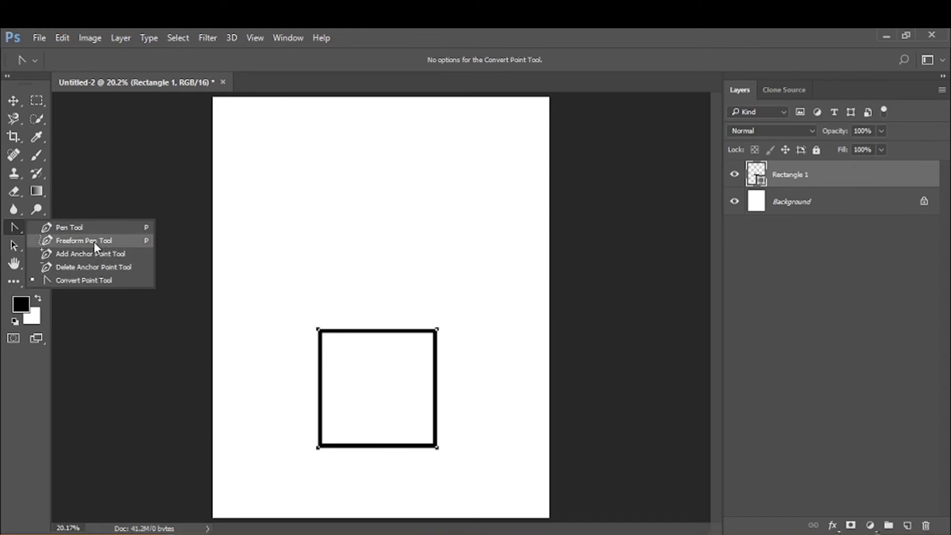
{"action": "left_click", "coordinate": [73, 241]}
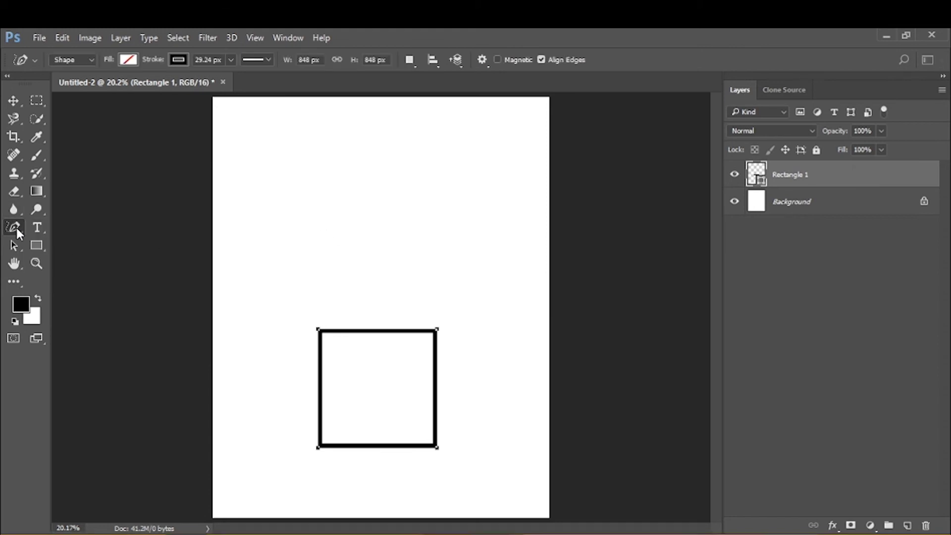
{"action": "left_click", "coordinate": [13, 119]}
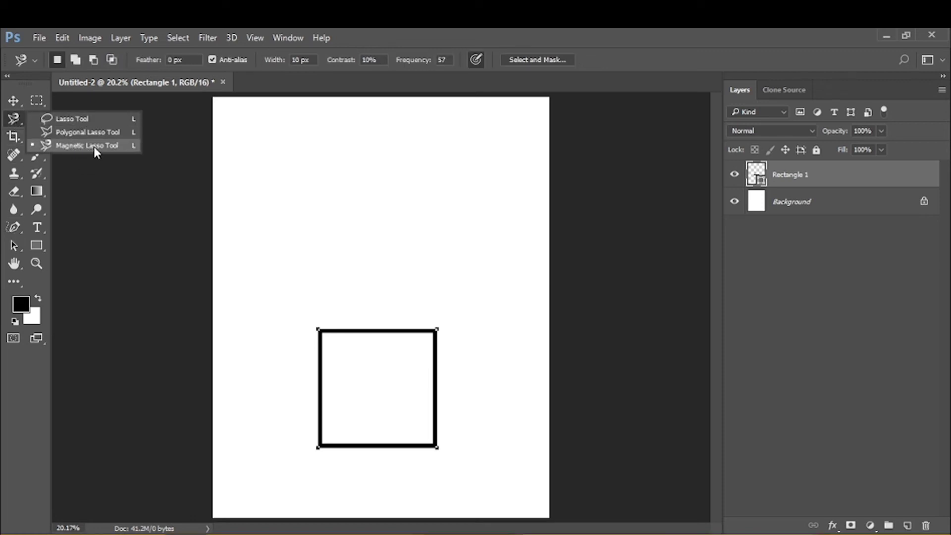
{"action": "left_click", "coordinate": [13, 228]}
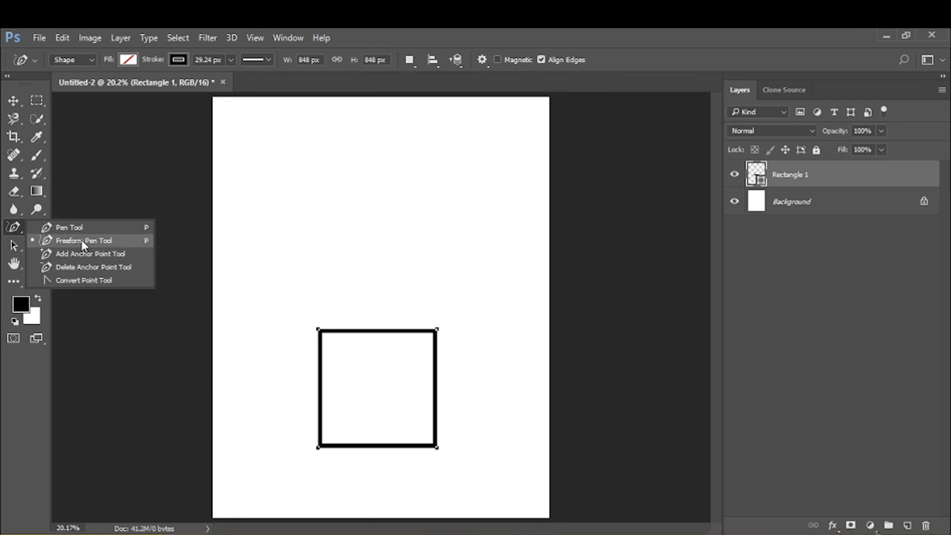
Draw a closed freehand oval above-left of the square as a new Shape 1 layer.
{"action": "left_click", "coordinate": [118, 244]}
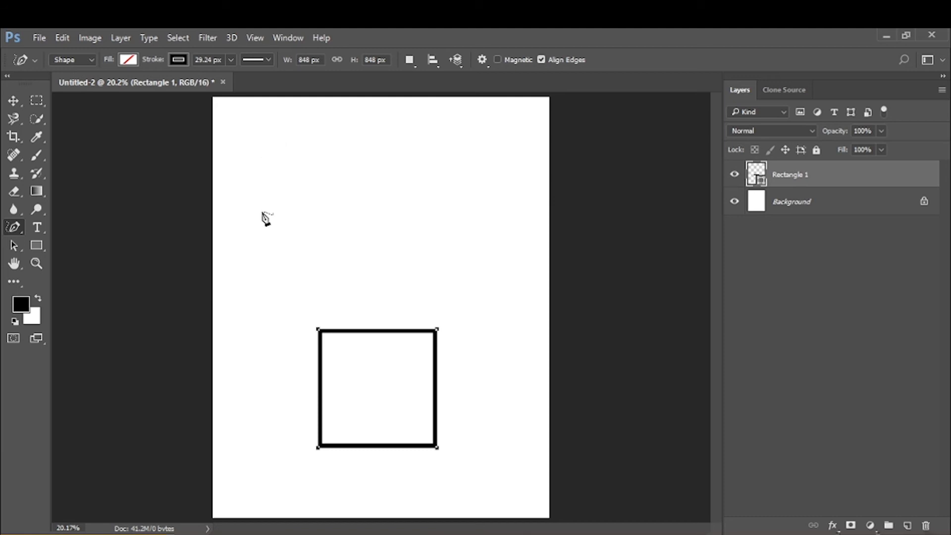
{"action": "mouse_move", "coordinate": [277, 144]}
{"action": "left_mouse_down"}
{"action": "mouse_move", "coordinate": [252, 172]}
{"action": "mouse_move", "coordinate": [249, 207]}
{"action": "left_mouse_up"}
{"action": "mouse_move", "coordinate": [300, 284]}
{"action": "left_mouse_down"}
{"action": "mouse_move", "coordinate": [350, 261]}
{"action": "mouse_move", "coordinate": [367, 193]}
{"action": "mouse_move", "coordinate": [324, 140]}
{"action": "mouse_move", "coordinate": [271, 147]}
{"action": "left_mouse_up"}
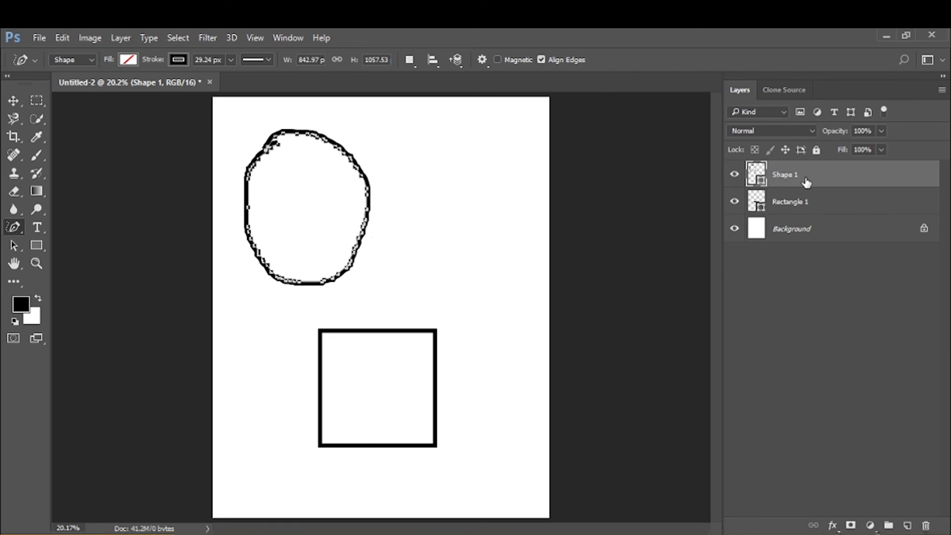
{"action": "left_click", "coordinate": [14, 118]}
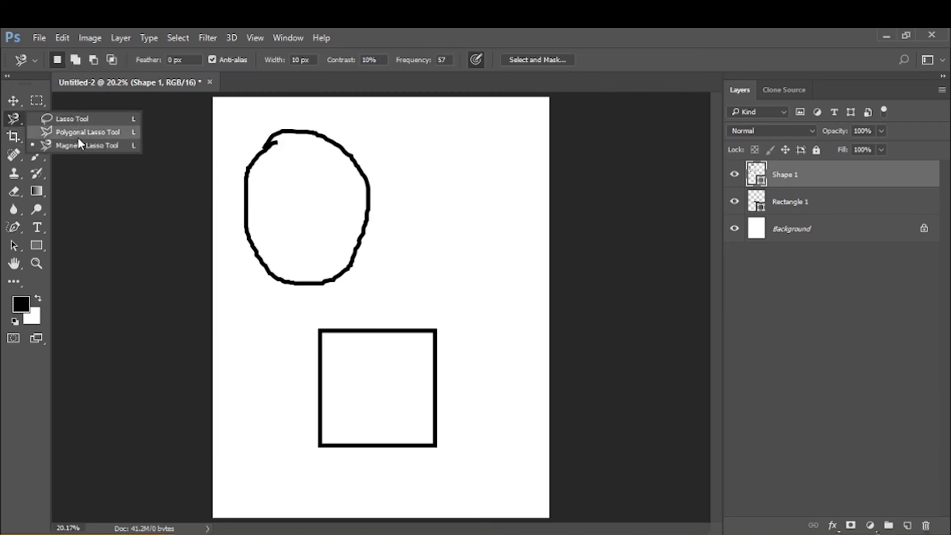
Trace a Magnetic Lasso selection right of the oval, load Shape 1's outline, then undo back.
{"action": "left_click", "coordinate": [64, 144]}
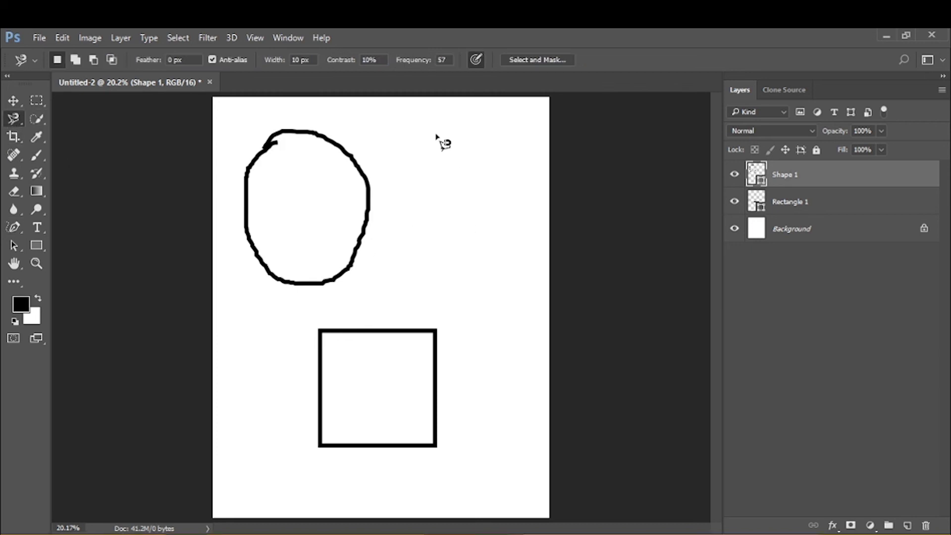
{"action": "left_click", "coordinate": [432, 134]}
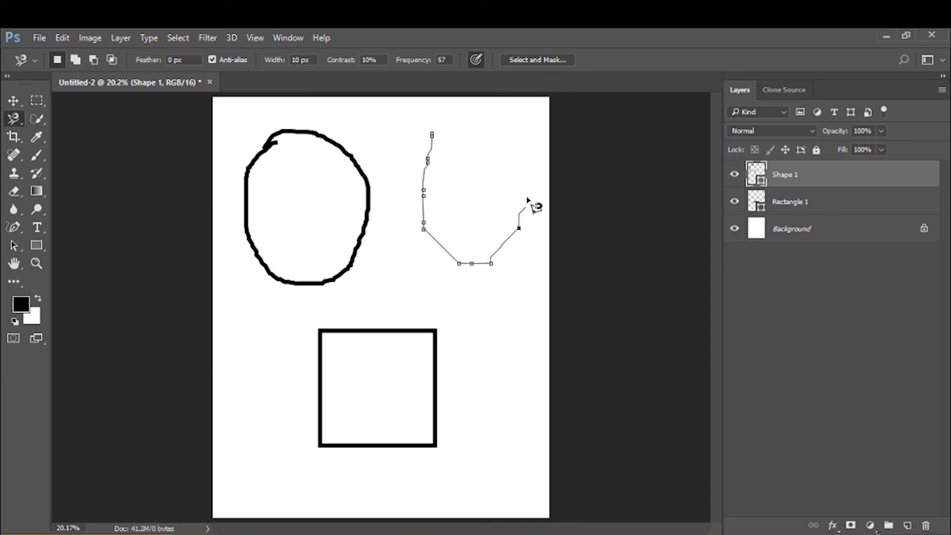
{"action": "left_click", "coordinate": [432, 135]}
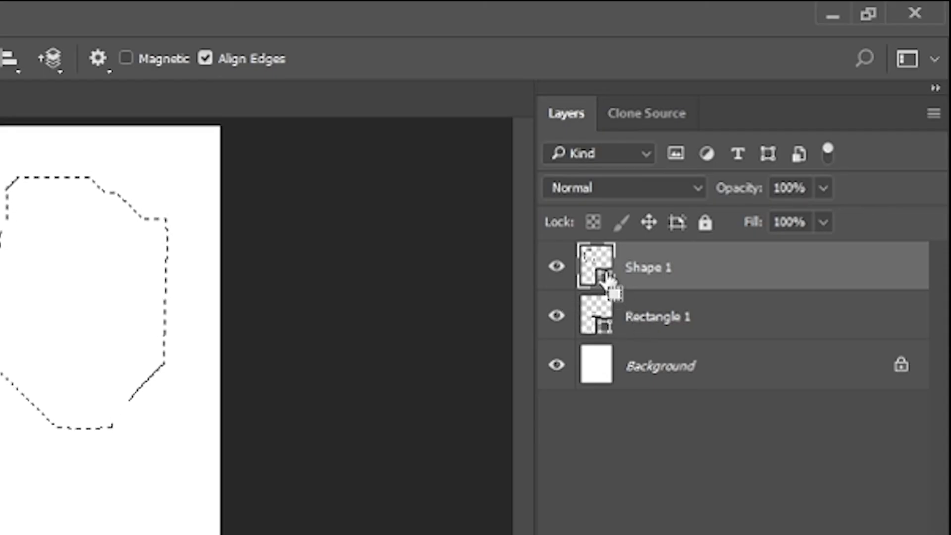
{"action": "left_click", "coordinate": [606, 278], "text": "ctrl"}
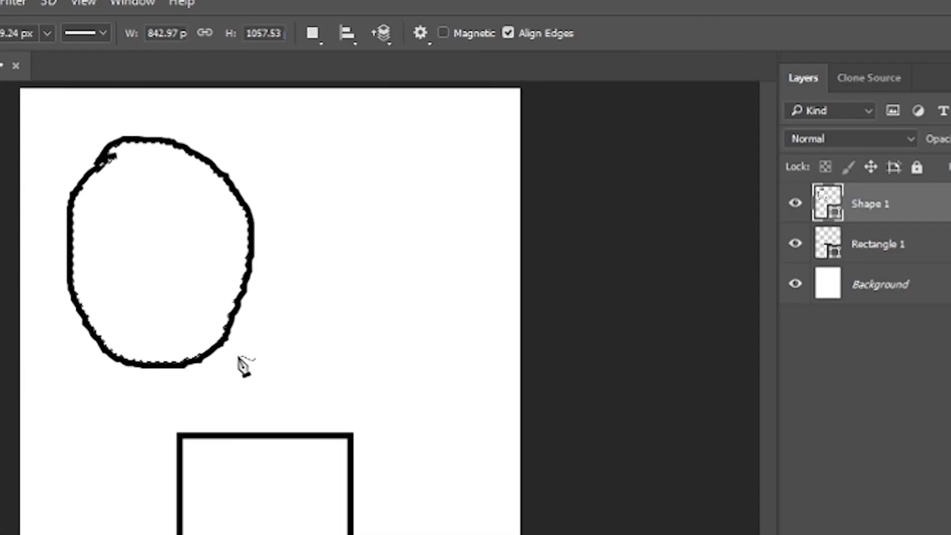
{"action": "key", "text": "ctrl+z"}
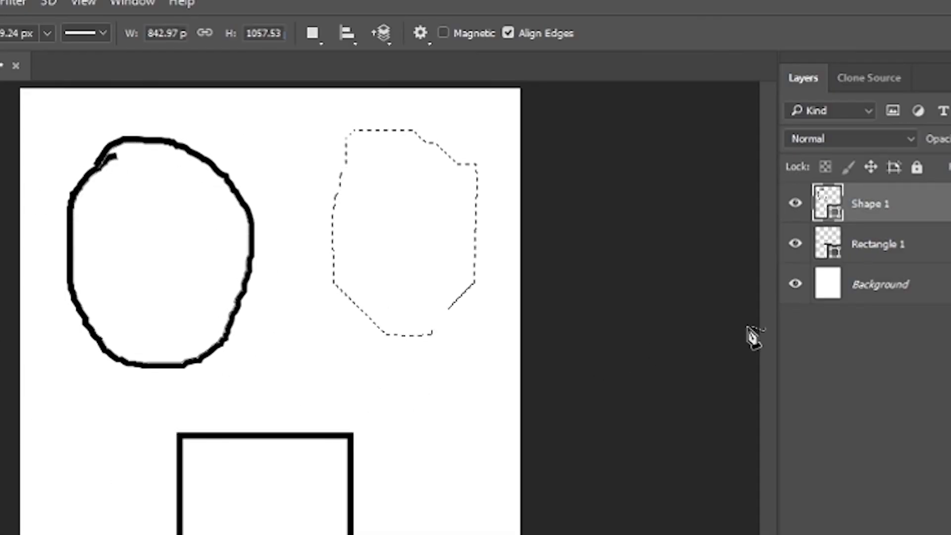
{"action": "right_click", "coordinate": [23, 170]}
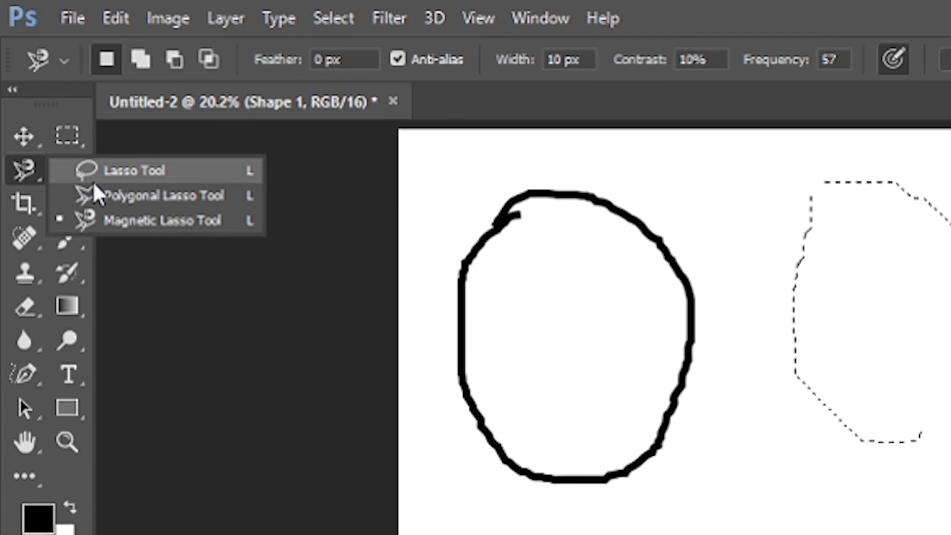
Pick the Lasso Tool, compare the marquee options, and switch to Quick Selection.
{"action": "left_click", "coordinate": [93, 181]}
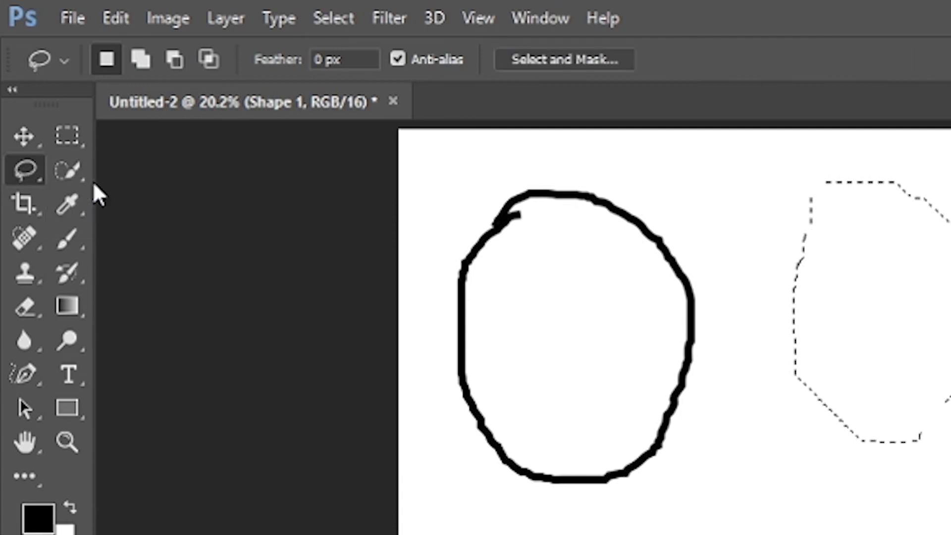
{"action": "right_click", "coordinate": [16, 171]}
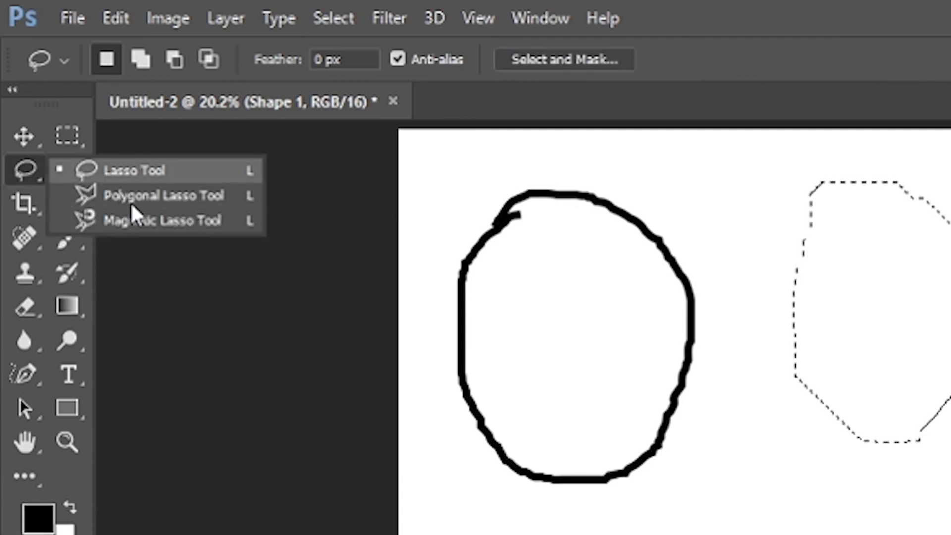
{"action": "left_click", "coordinate": [67, 139]}
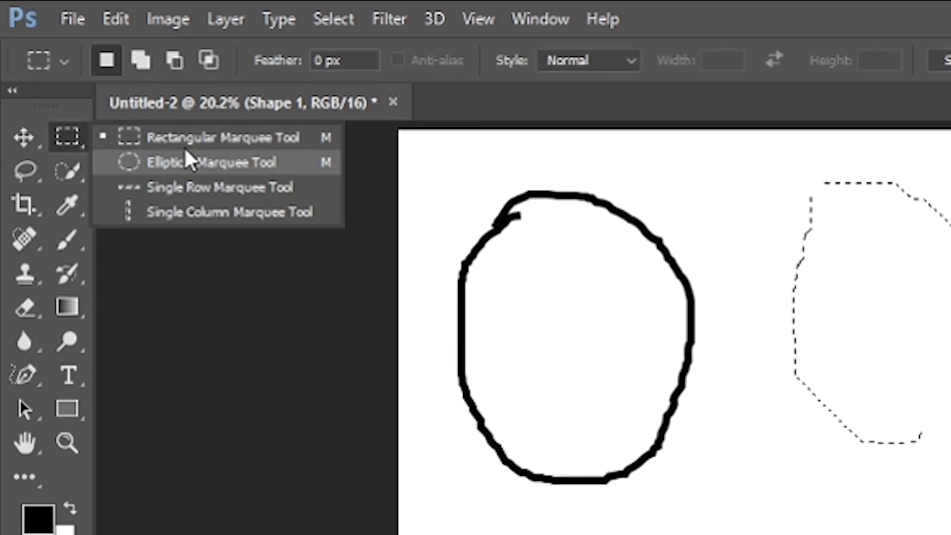
{"action": "left_click", "coordinate": [64, 174]}
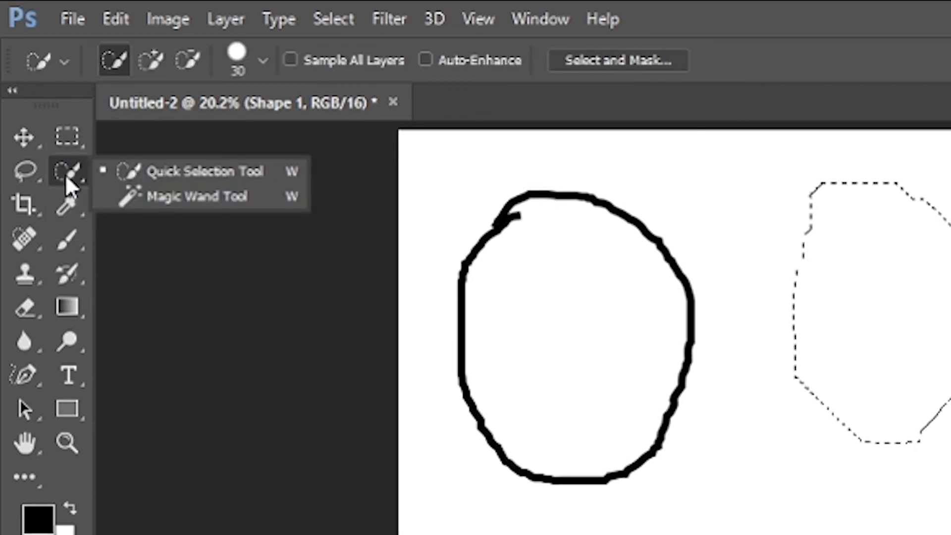